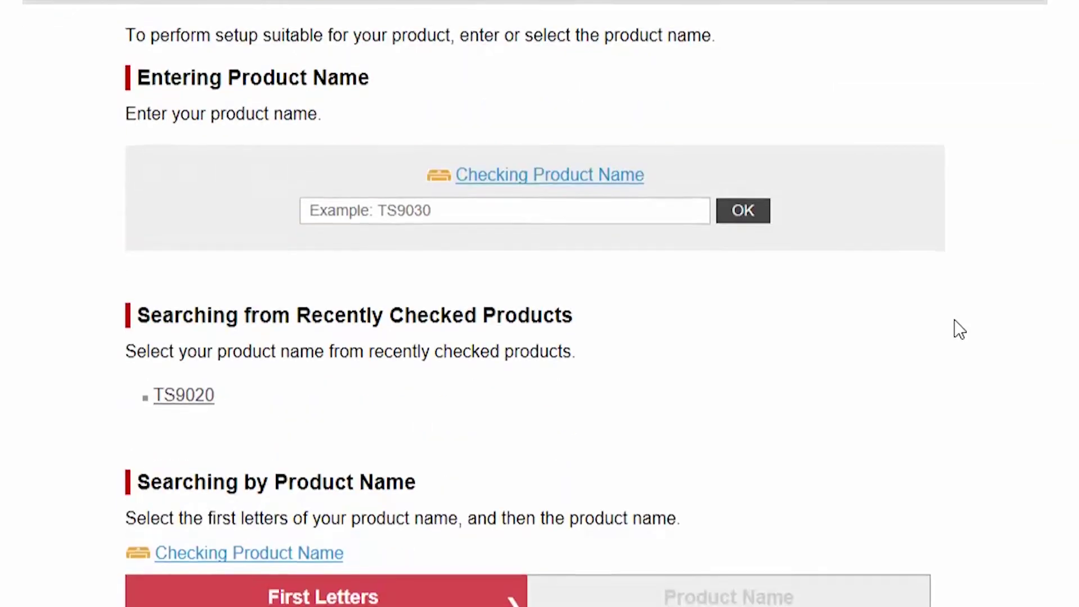
scroll(955, 320, down, 3)
scroll(905, 316, down, 3)
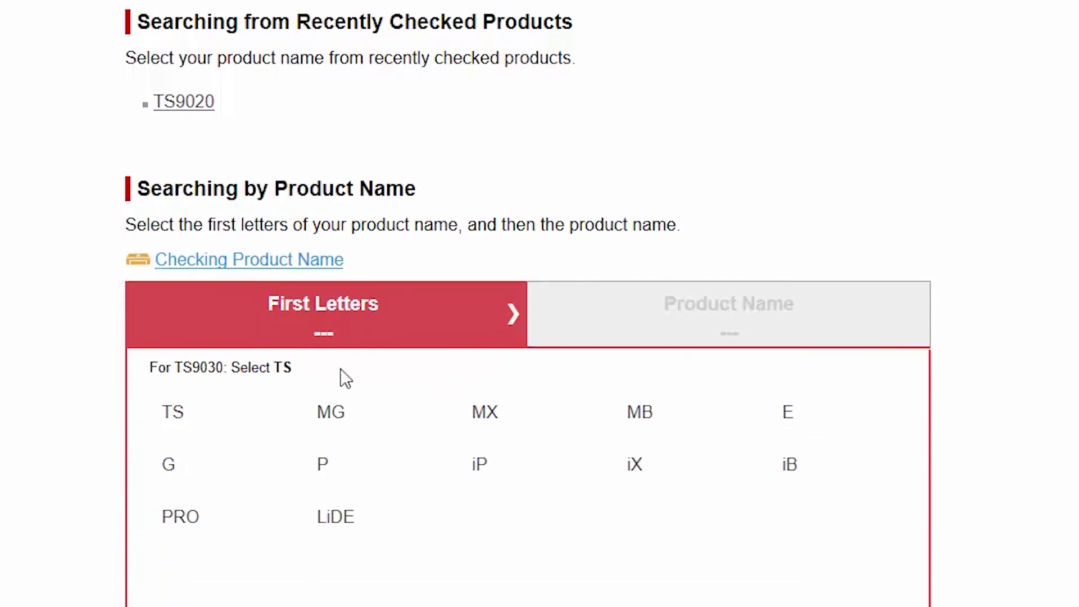
Step: Choose TS9020 setup for a printer purchased in the USA
click(175, 318)
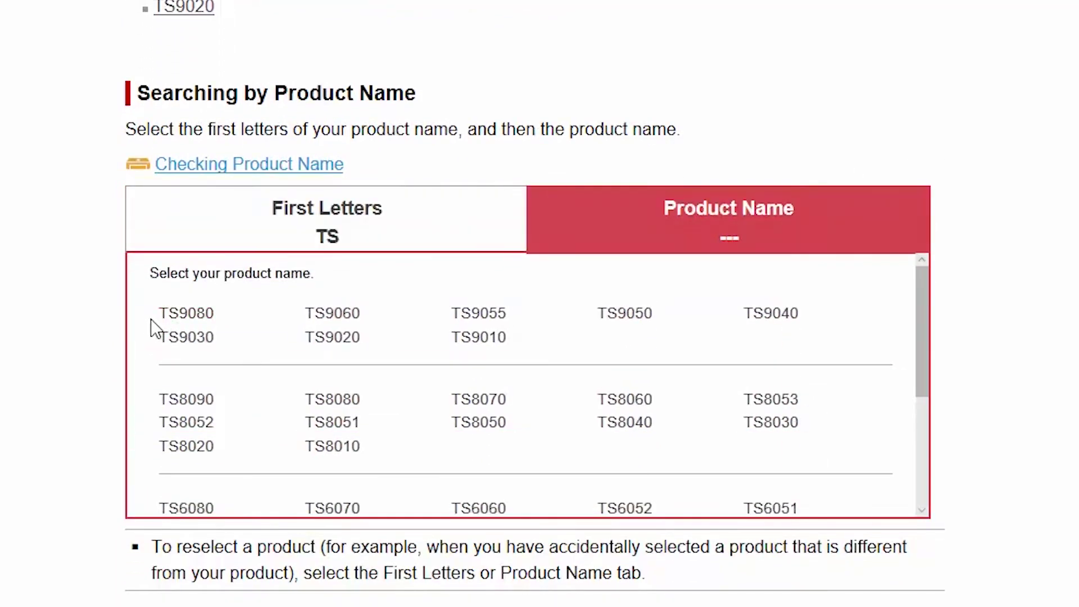
click(332, 336)
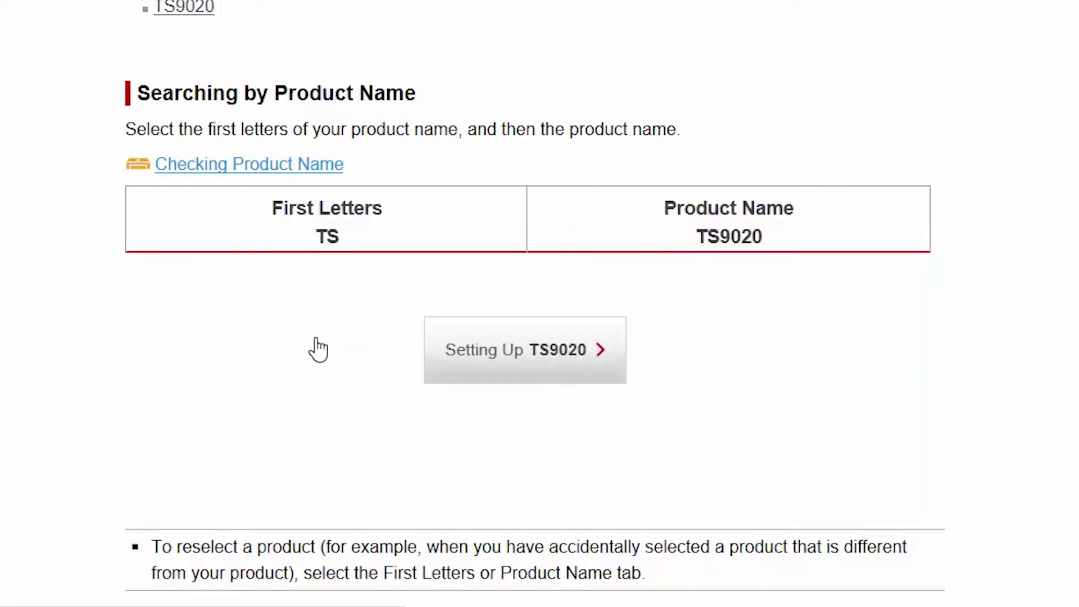
click(495, 365)
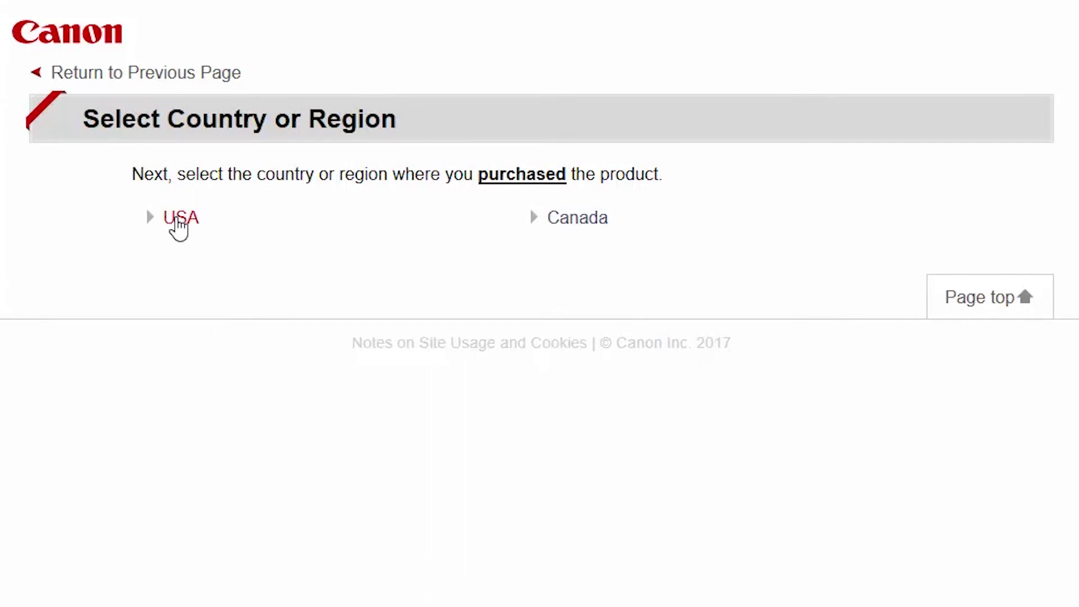
click(180, 219)
scroll(258, 268, down, 2)
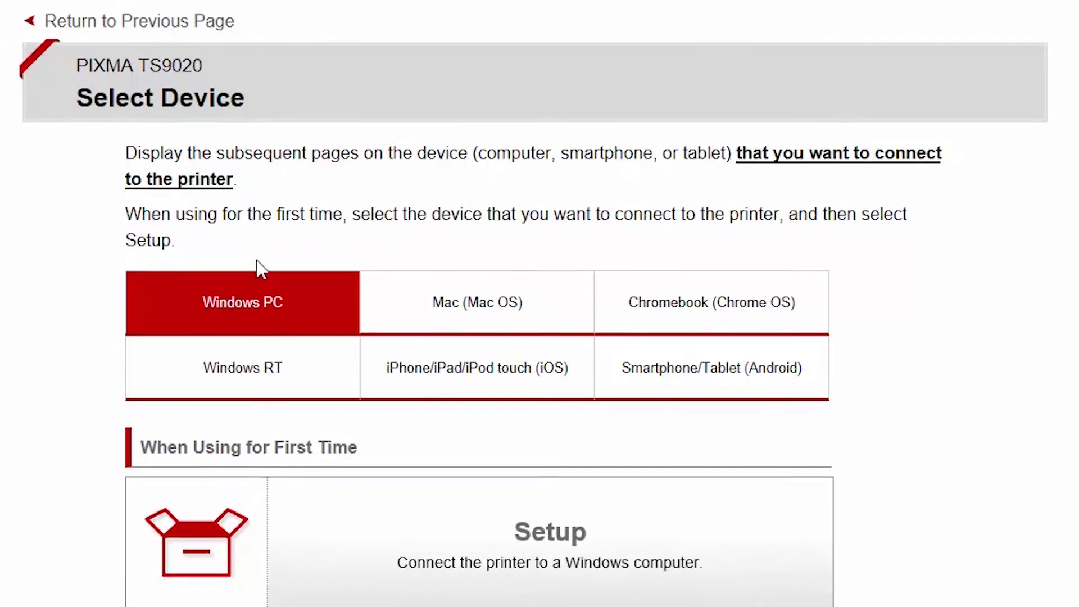
scroll(259, 269, down, 2)
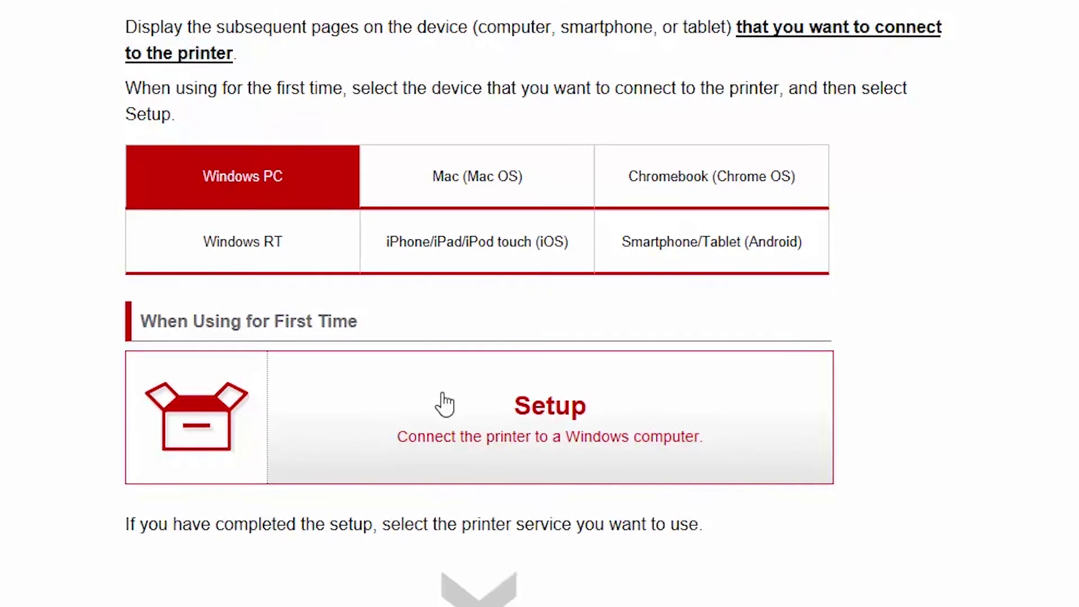
Step: Download and run the Windows PC setup file
click(444, 404)
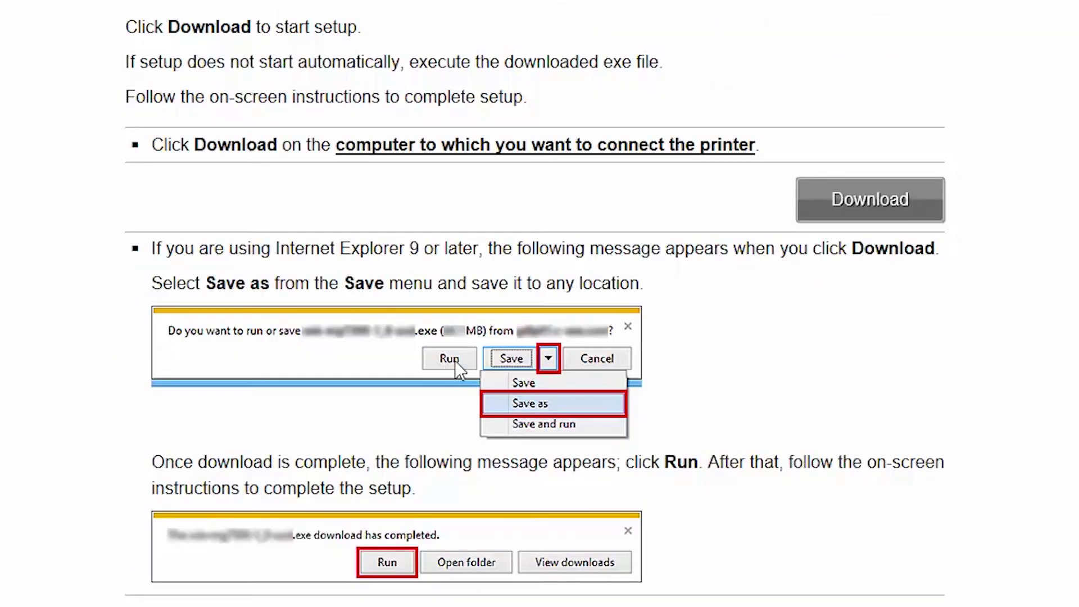
click(809, 203)
scroll(657, 287, down, 1)
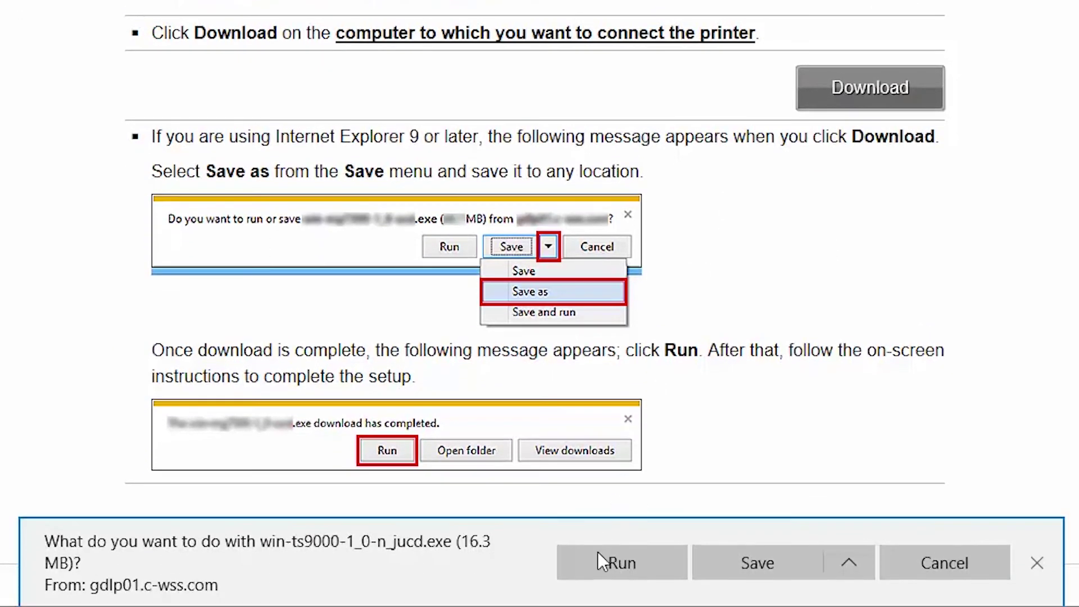
click(598, 553)
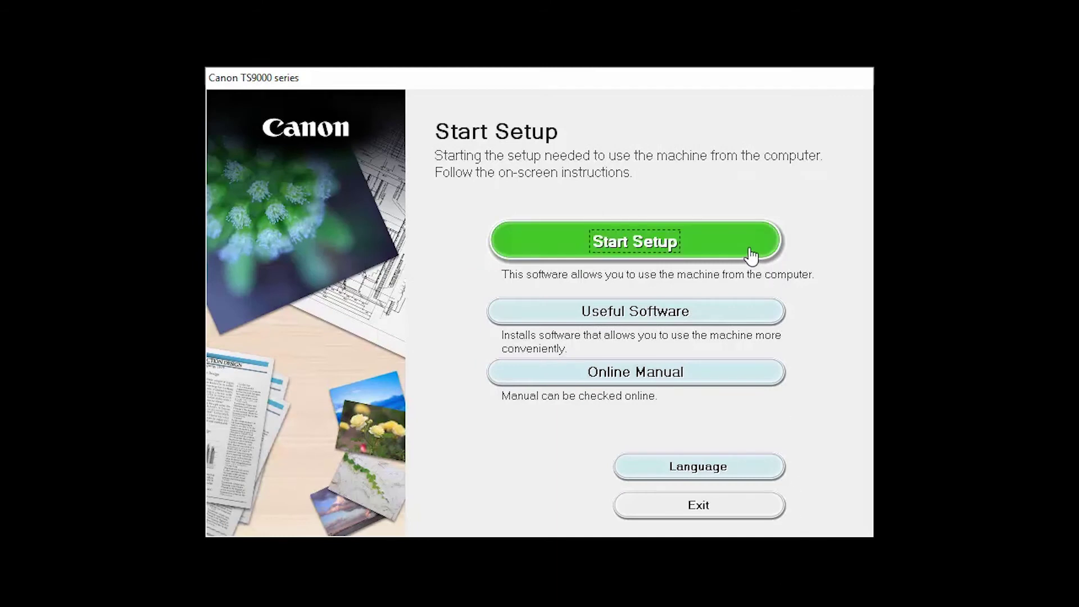
Step: Start setup with United States as the country and accept the license agreement
click(753, 253)
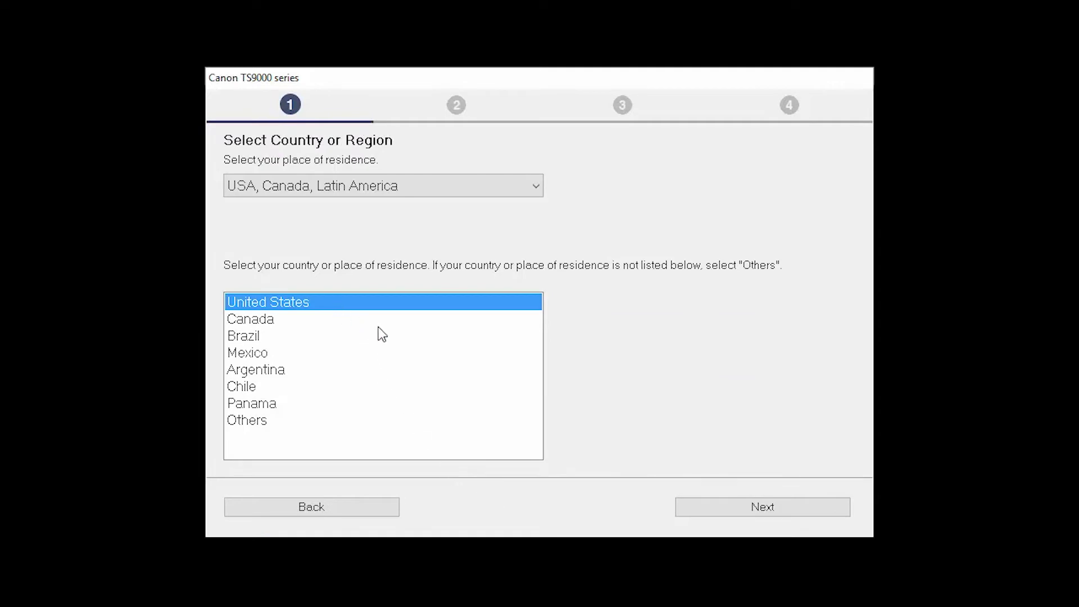
click(728, 512)
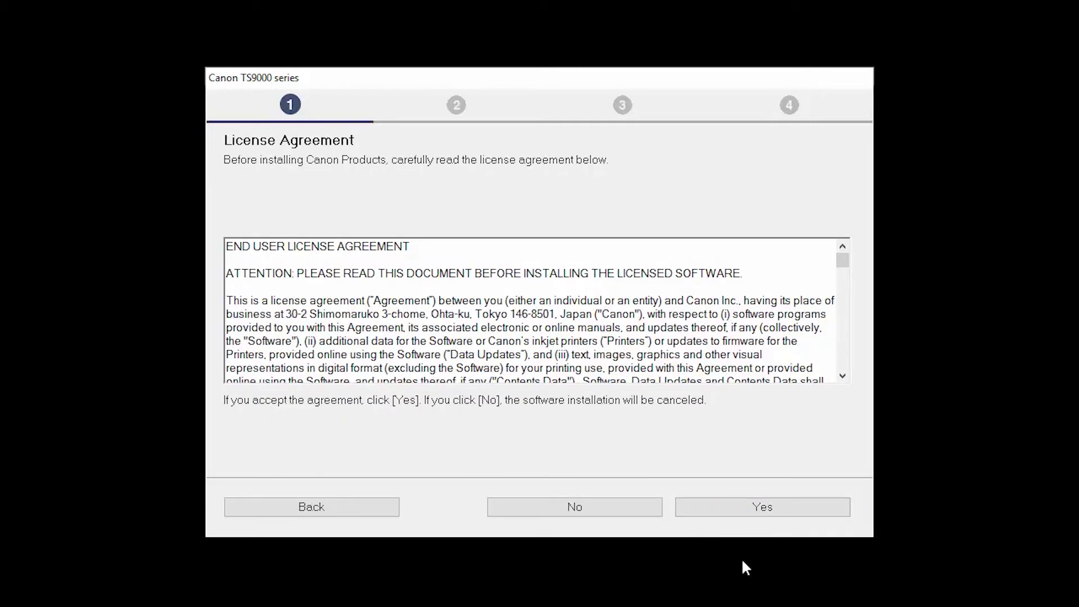
click(743, 512)
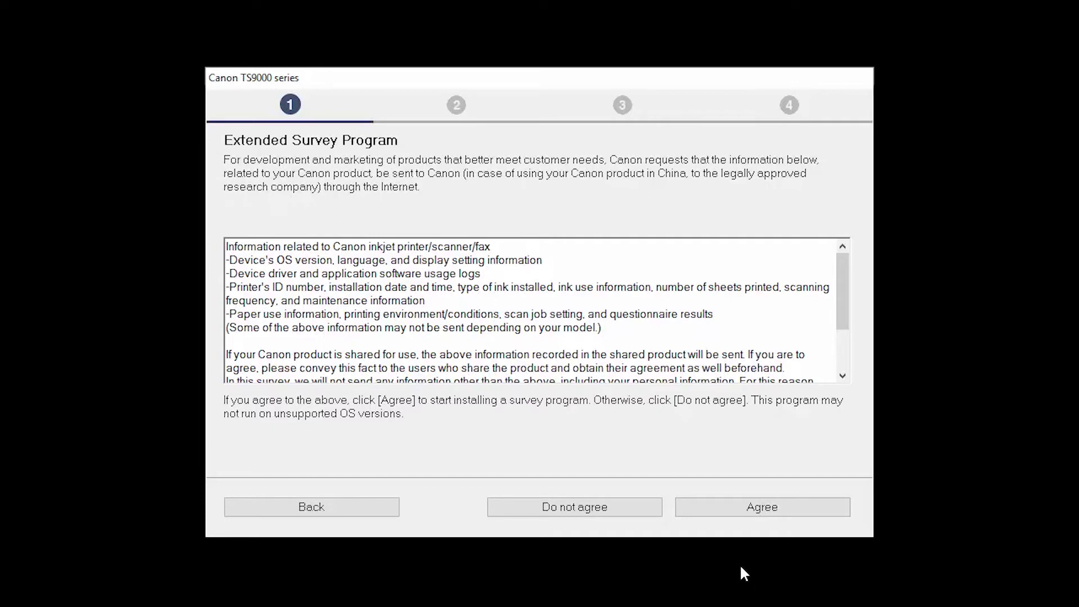
Step: Agree to the Extended Survey Program
click(731, 514)
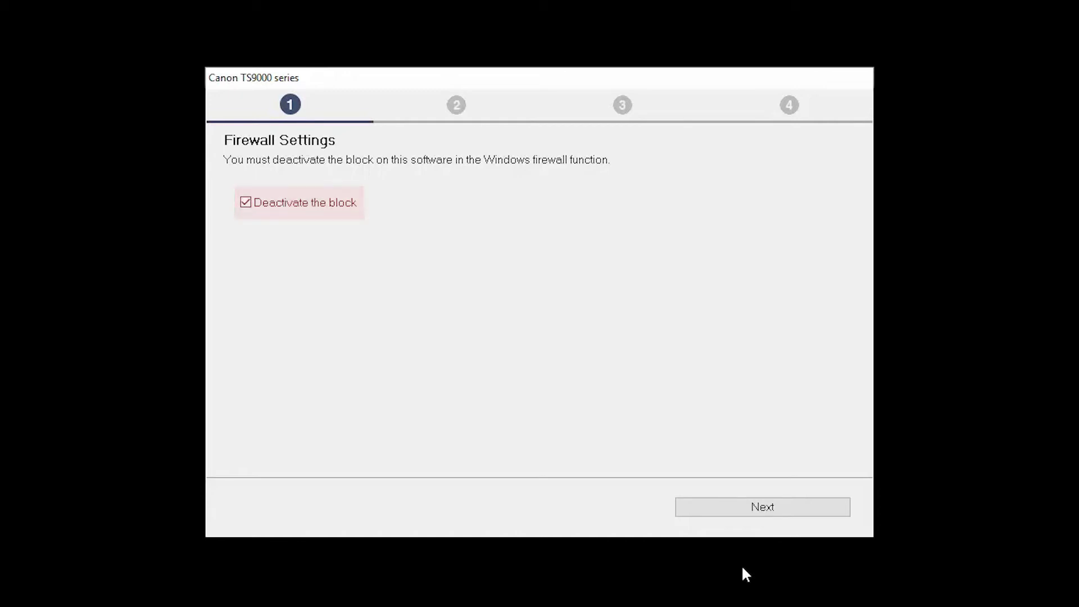
Step: Keep the firewall block deactivated and connect the powered-on printer over wireless LAN
click(735, 514)
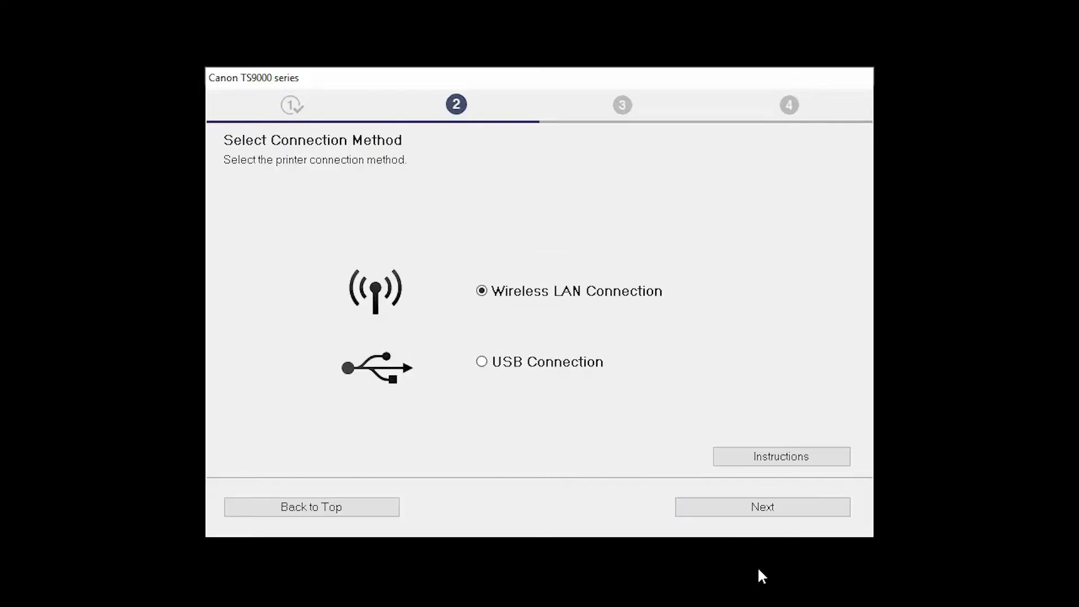
click(482, 292)
click(735, 512)
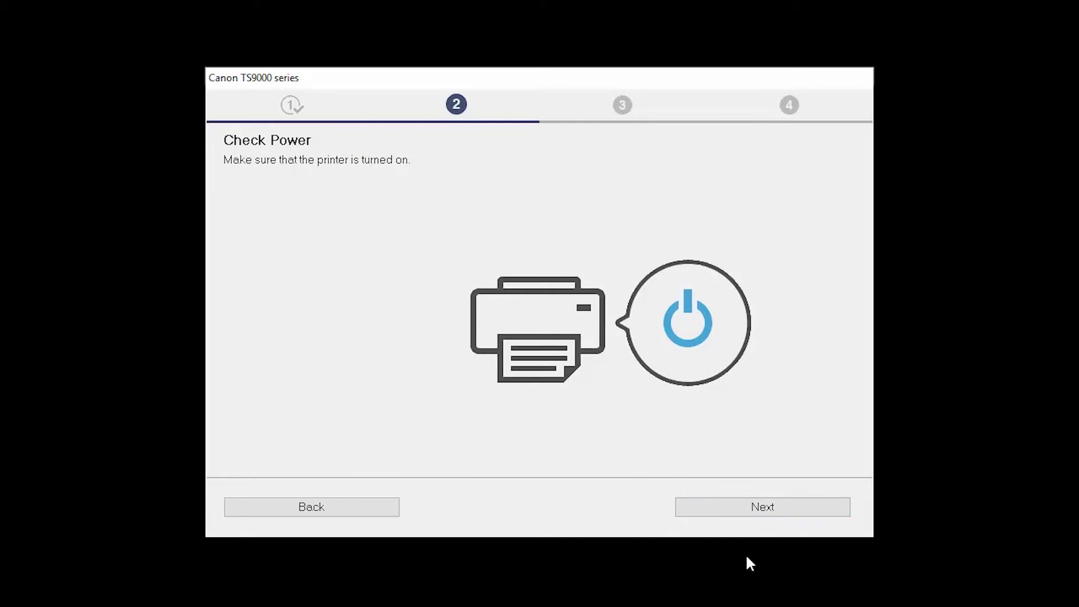
click(735, 513)
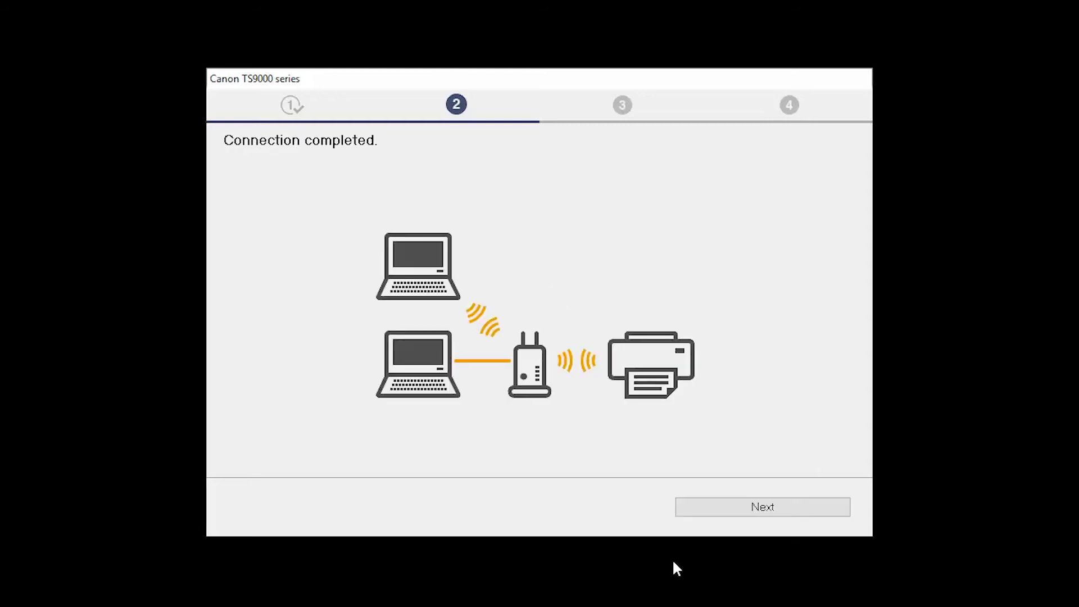
click(716, 514)
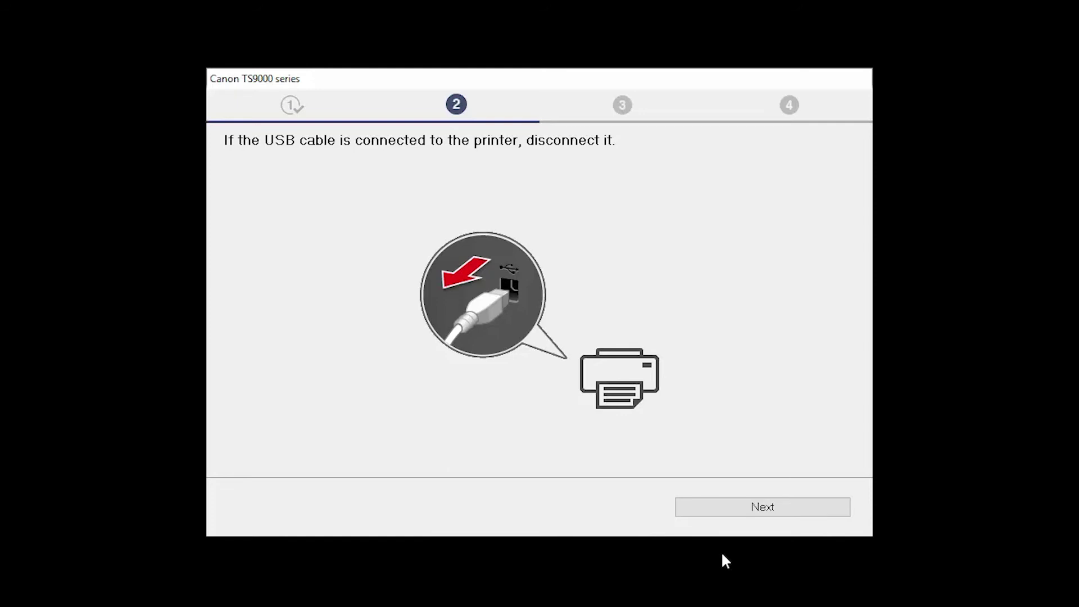
Step: Continue past the USB cable notice so the MP Drivers install
click(731, 514)
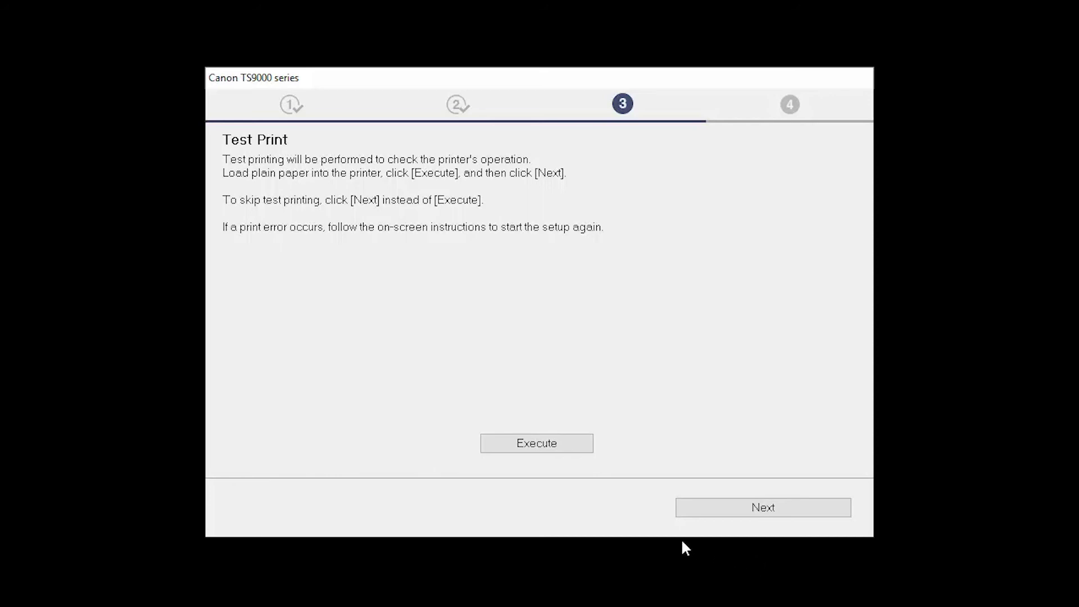
Step: Run a test print and finish printer setup with it as the default printer
click(571, 450)
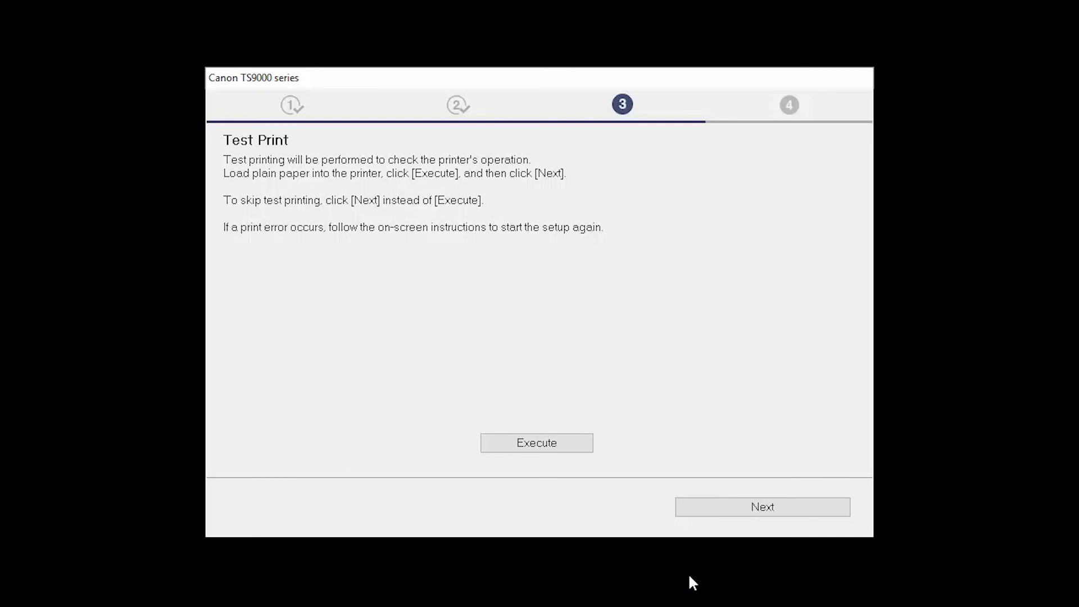
click(730, 515)
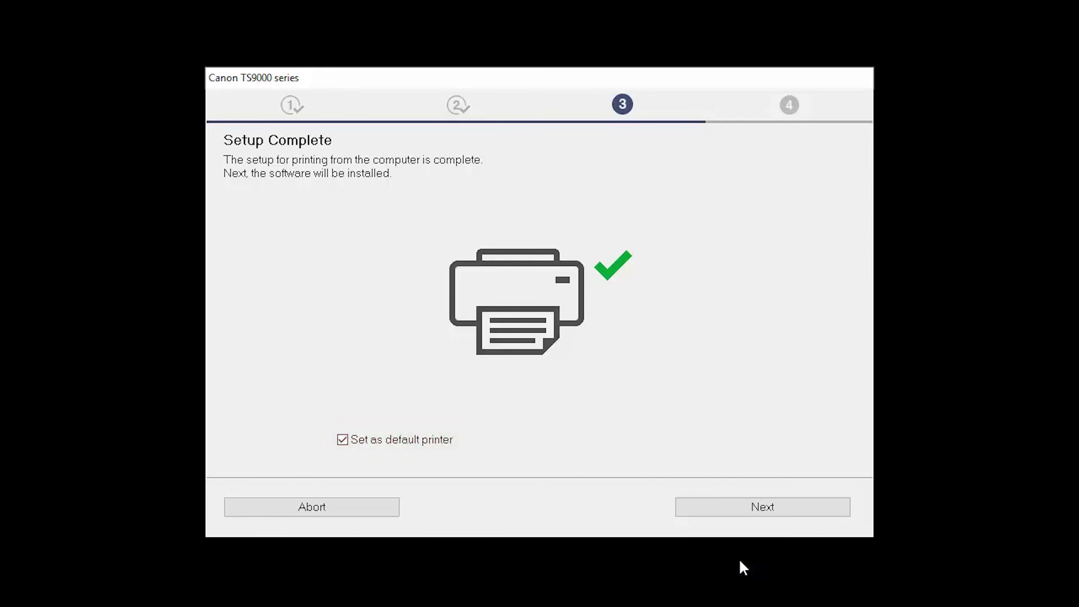
click(739, 518)
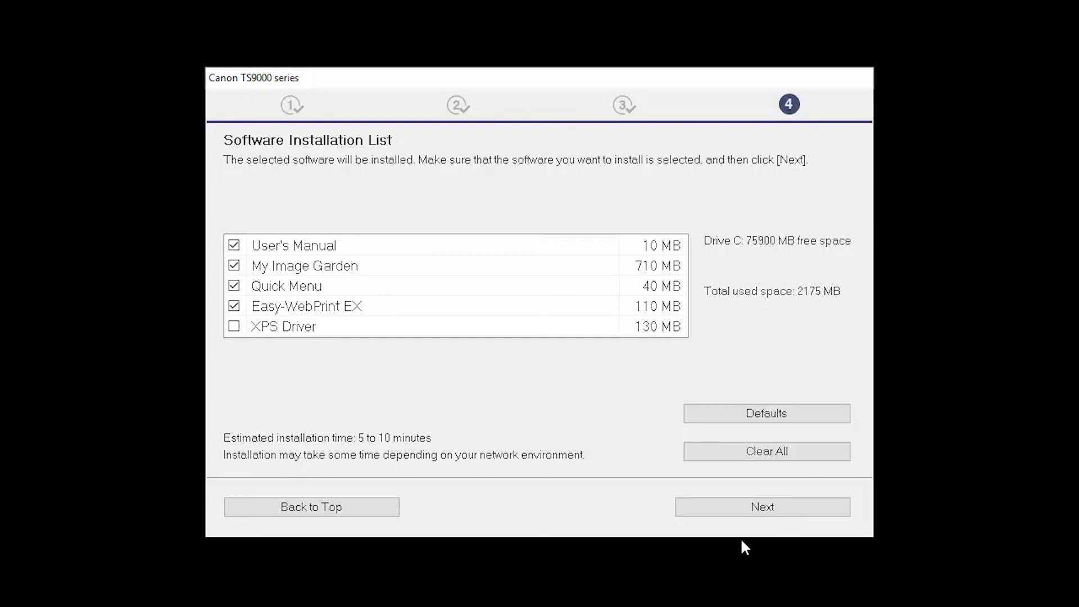
Step: Install the checked software, pass the smartphone and User Registration pages, and close the installer
click(739, 515)
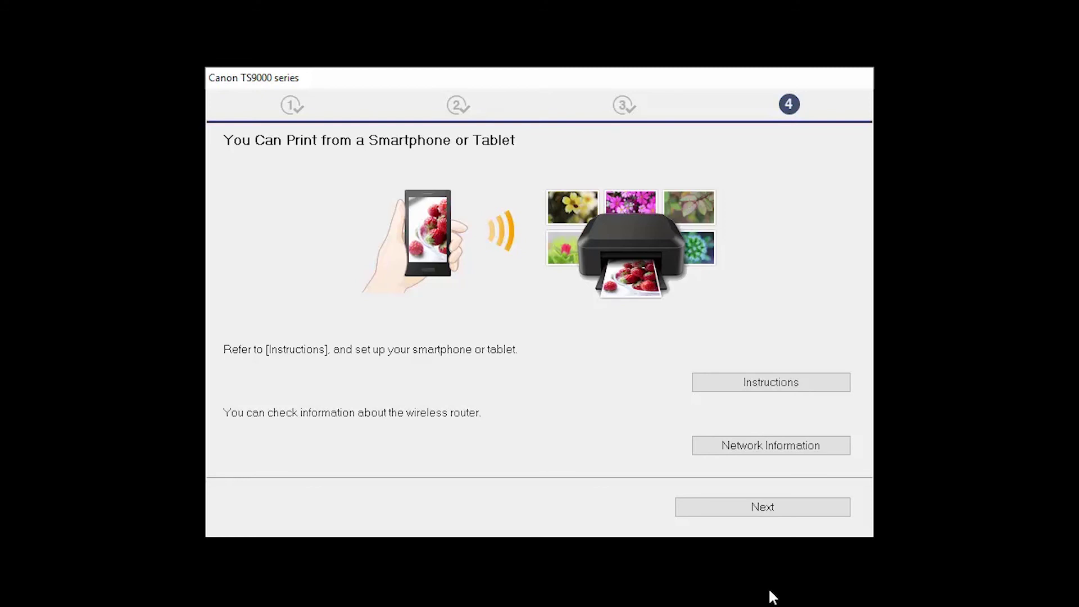
click(733, 513)
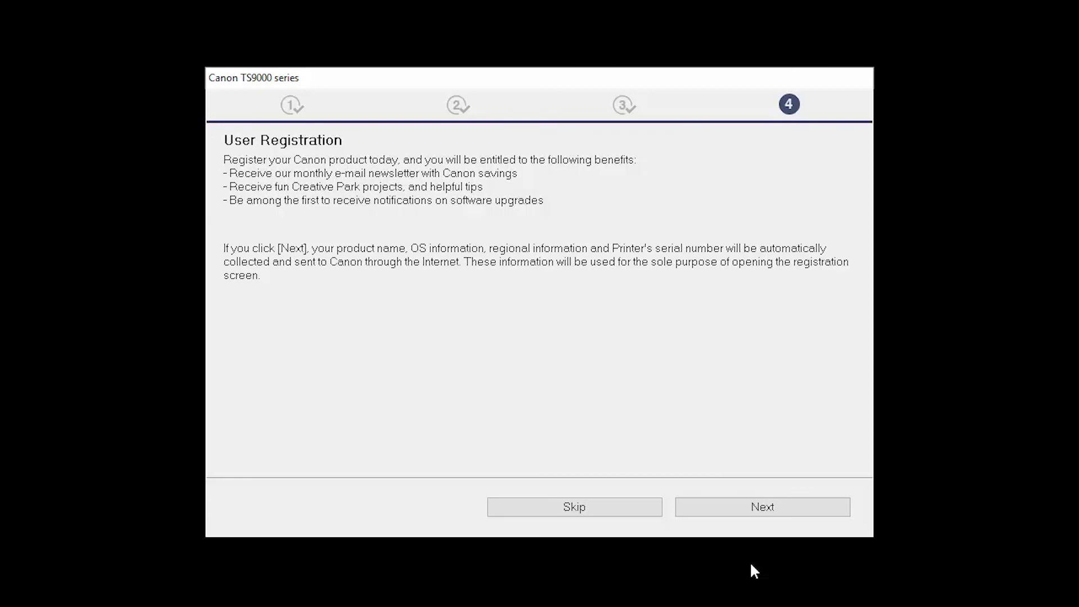
click(736, 508)
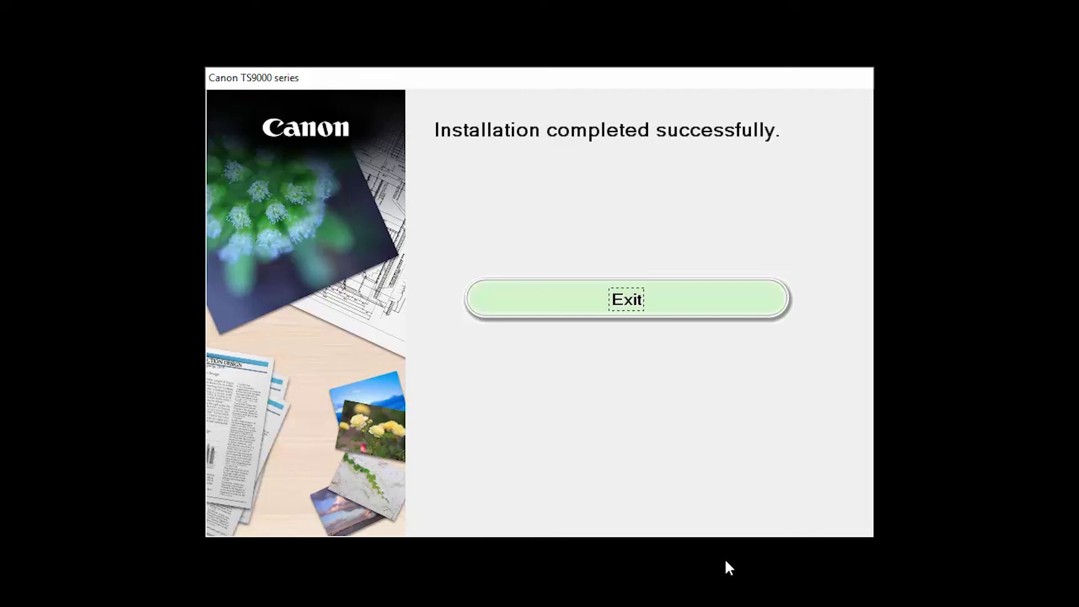
click(685, 296)
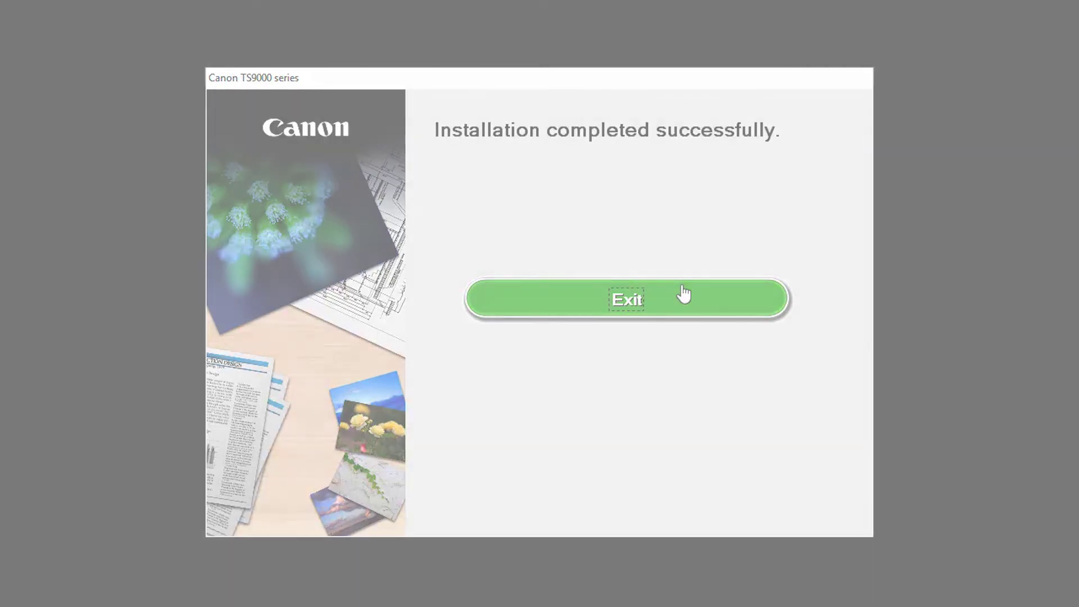